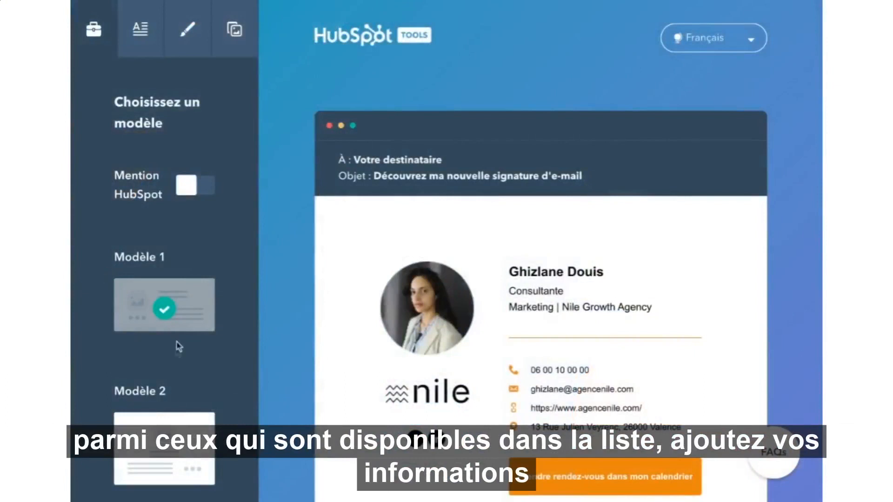
- Preview the Modèle 2 layout and review the signature's identity, contact, social media and custom field entries
left_click(173, 448)
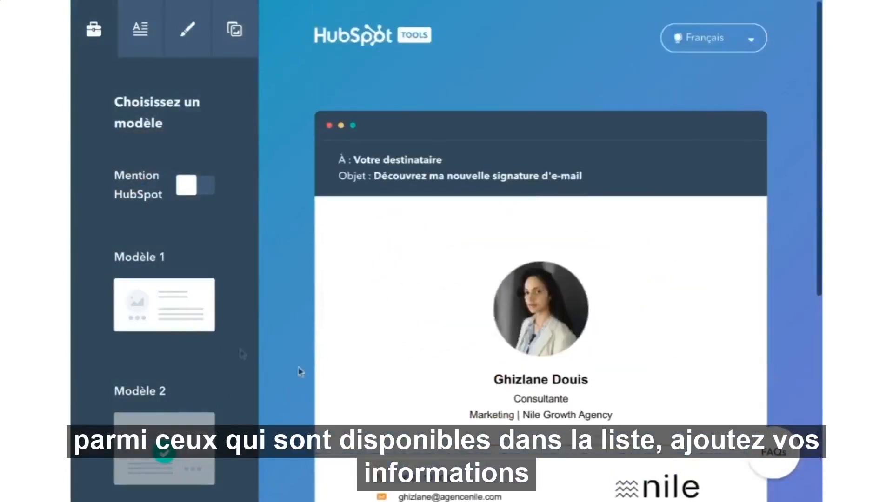
left_click(138, 26)
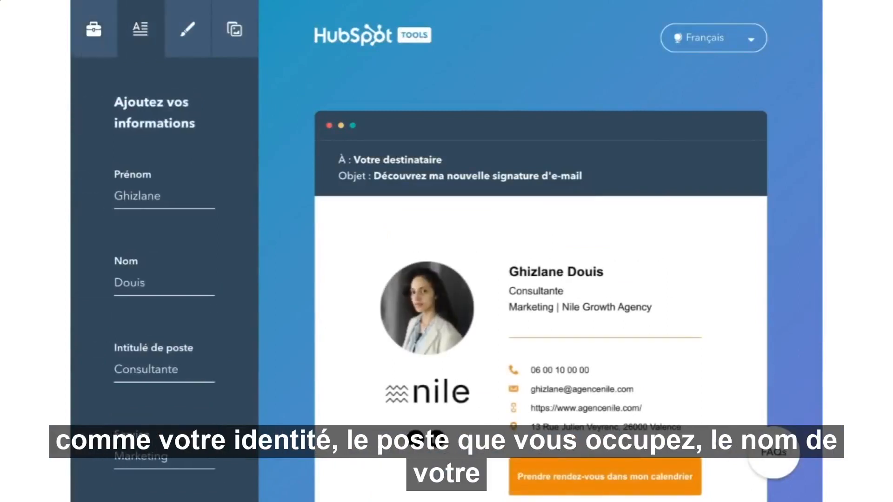
scroll(194, 389, "down", 2)
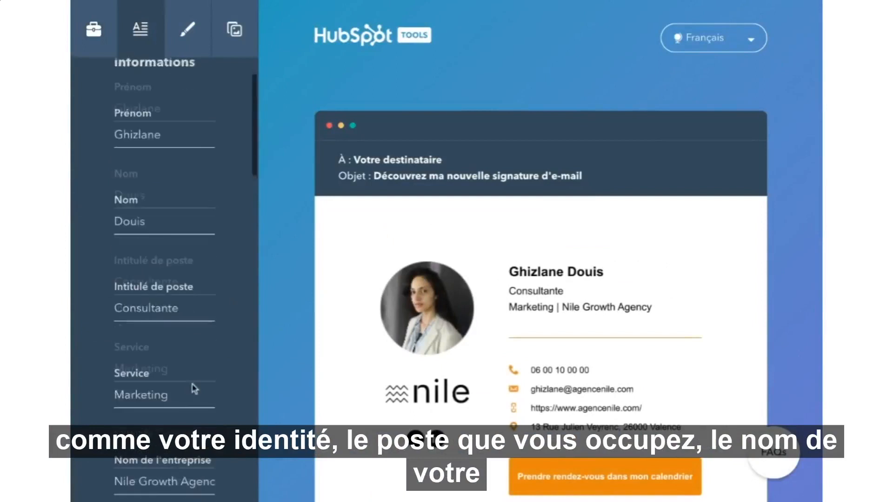
scroll(195, 389, "down", 10)
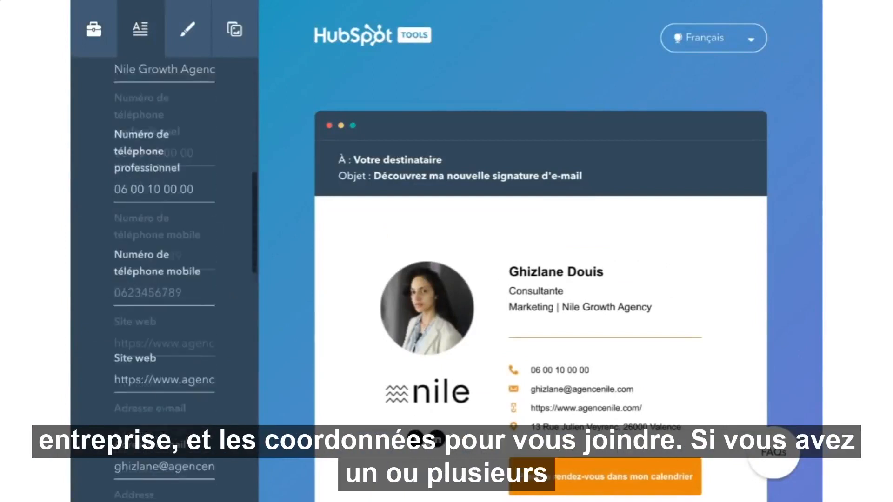
scroll(164, 279, "down", 8)
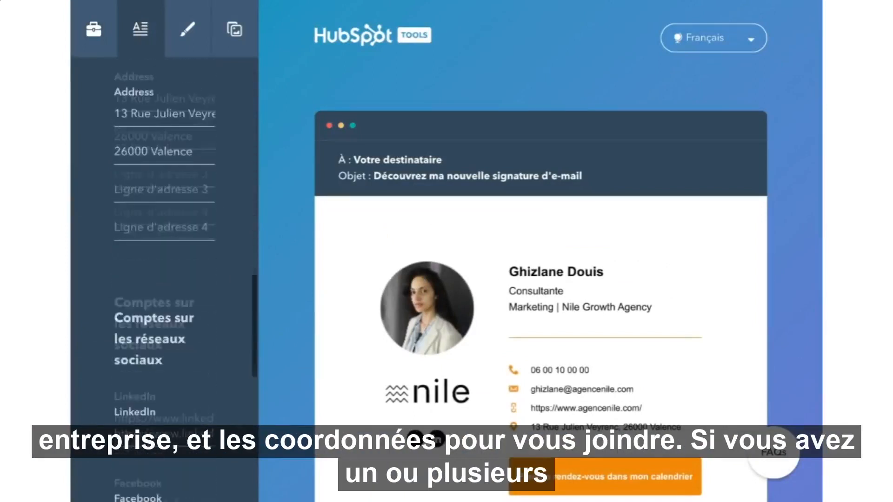
scroll(164, 279, "down", 8)
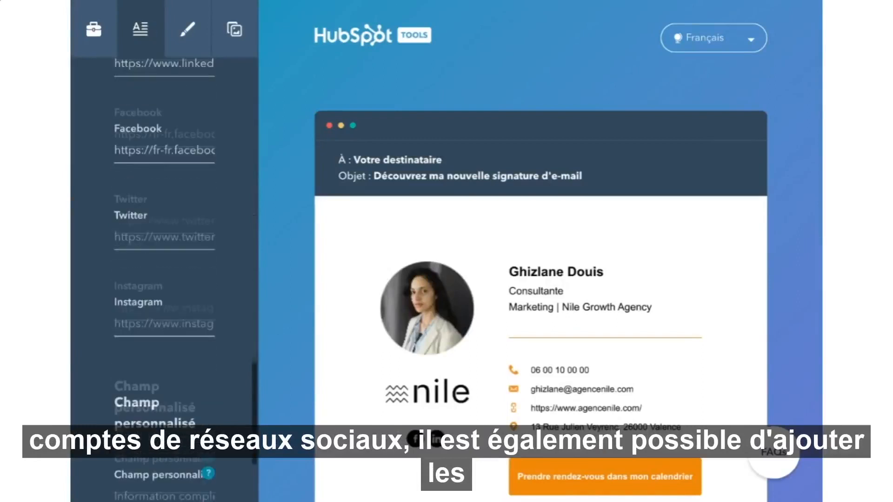
scroll(165, 279, "down", 3)
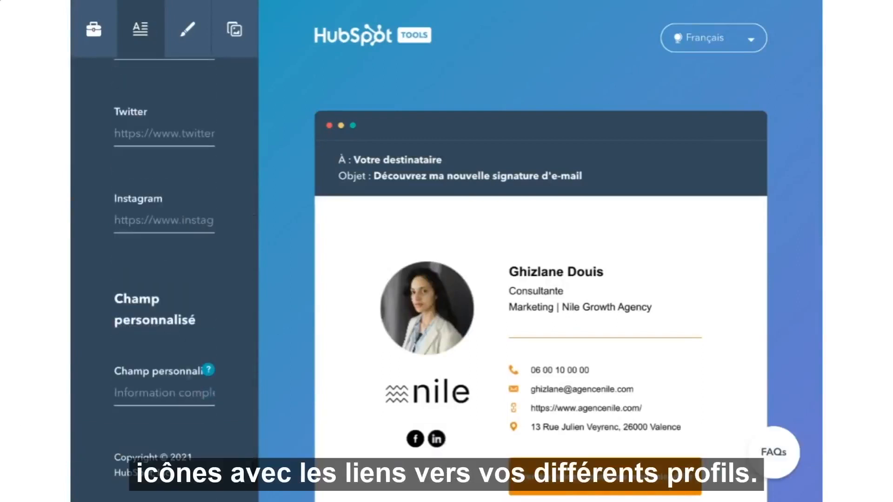
scroll(151, 190, "up", 20)
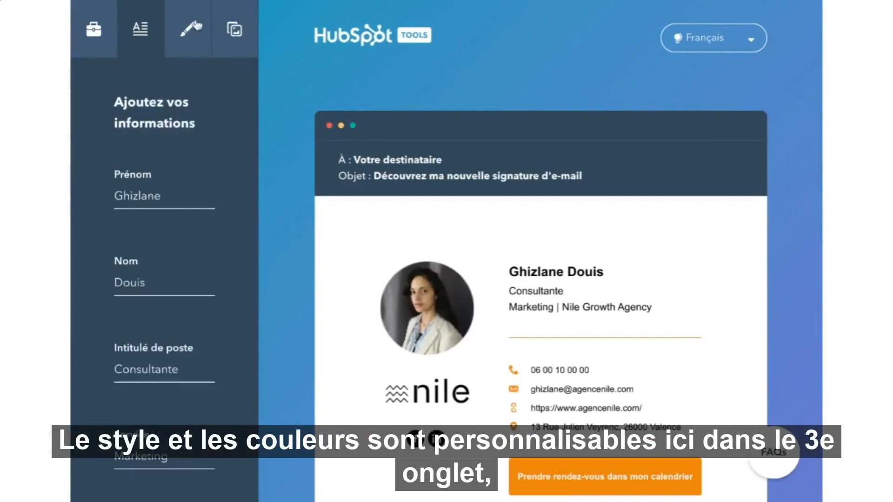
- Review the signature's theme, text and link colour settings and its profile photo and company logo image fields
left_click(195, 27)
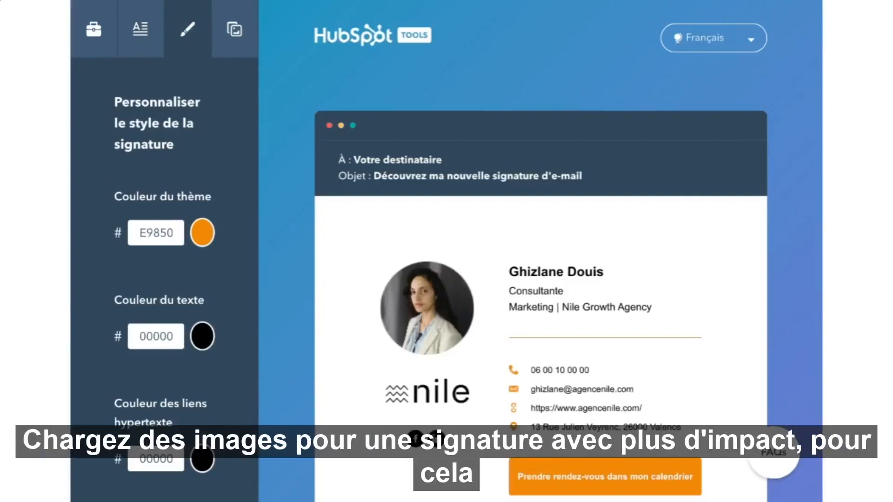
left_click(238, 39)
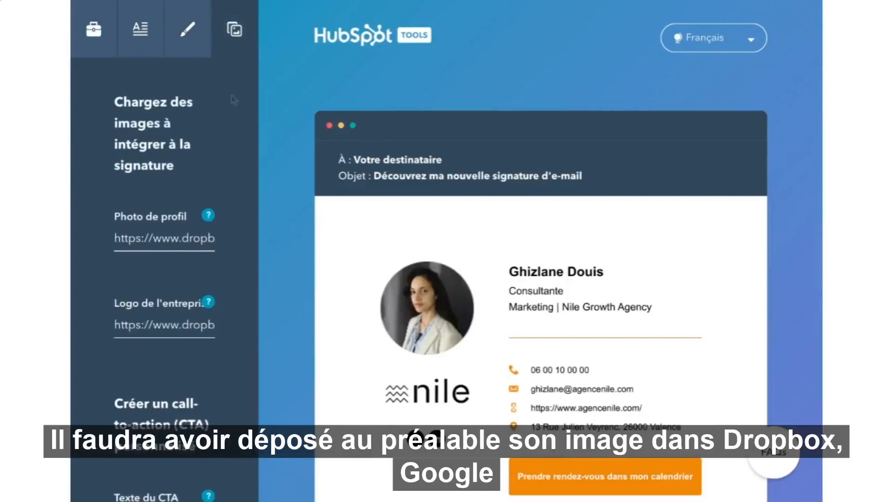
mouse_move(210, 221)
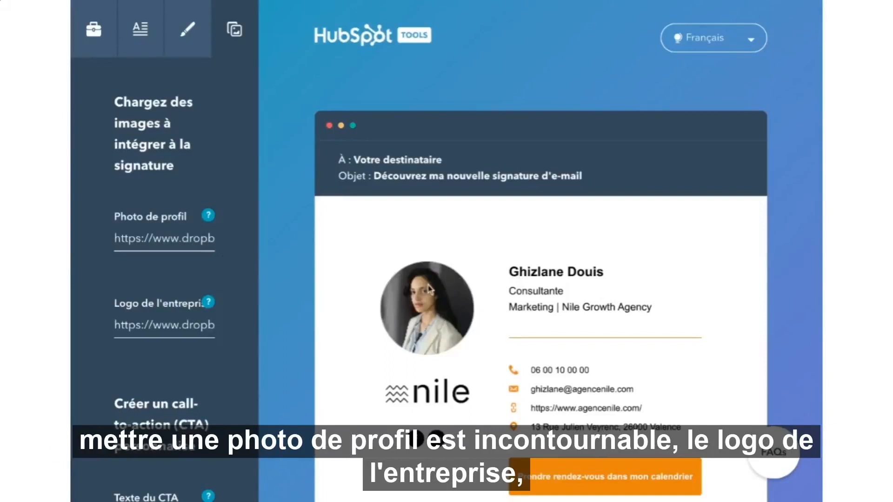
- Create the finished signature and copy its source code
scroll(427, 393, "down", 2)
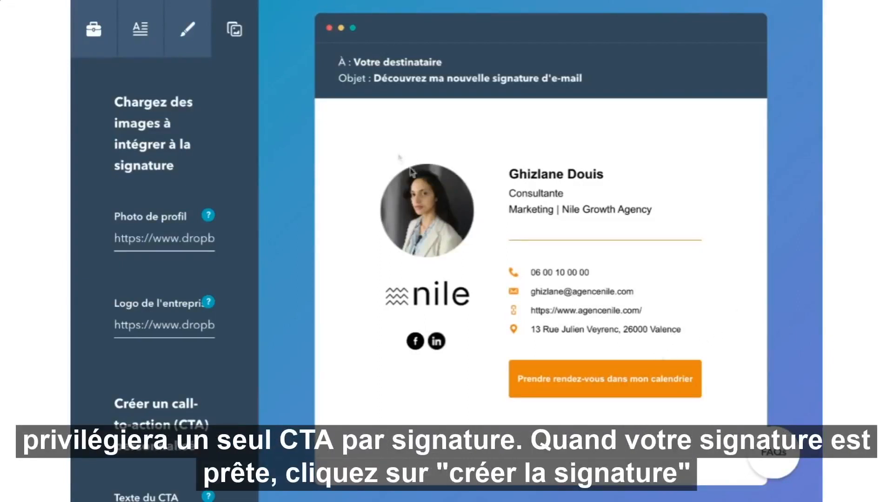
scroll(533, 321, "down", 3)
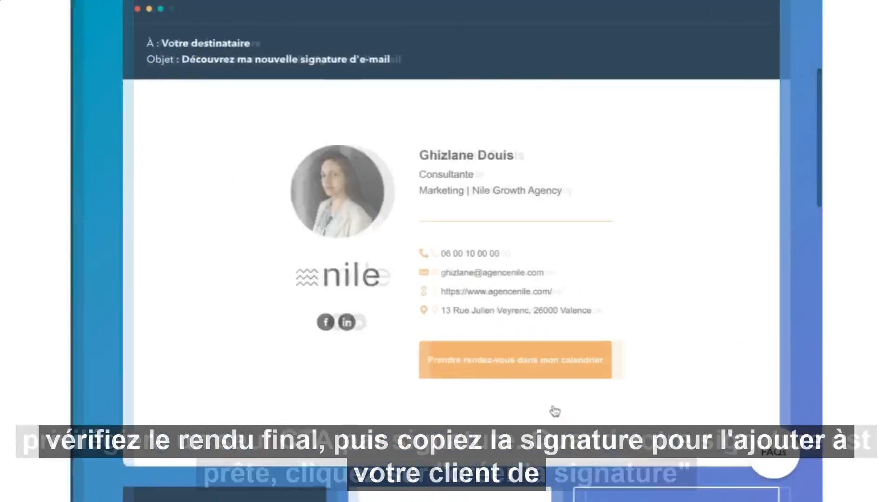
scroll(554, 411, "down", 7)
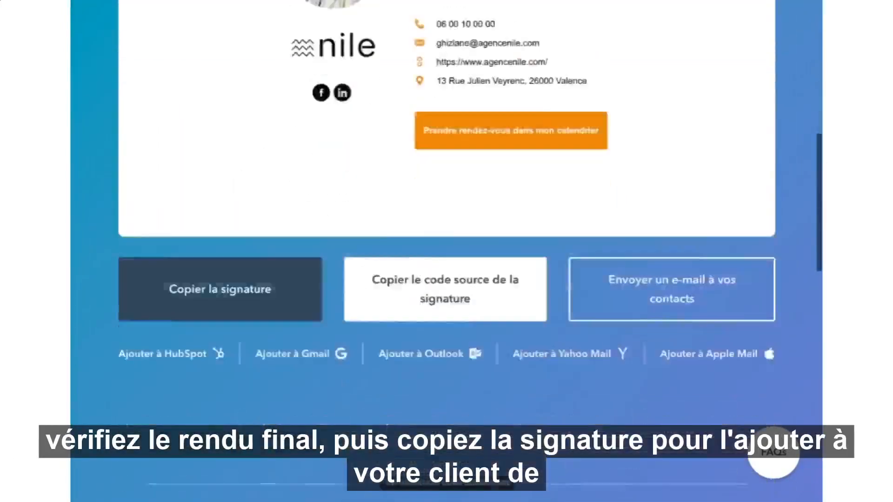
scroll(519, 376, "up", 3)
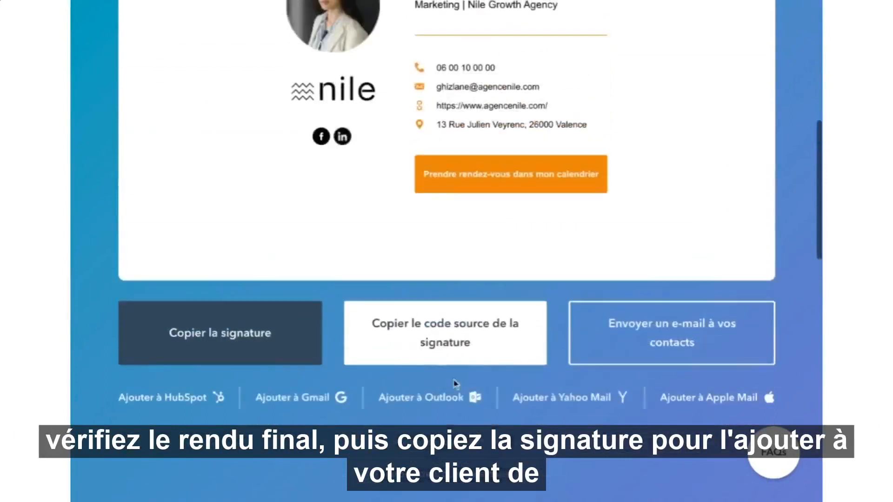
left_click(221, 344)
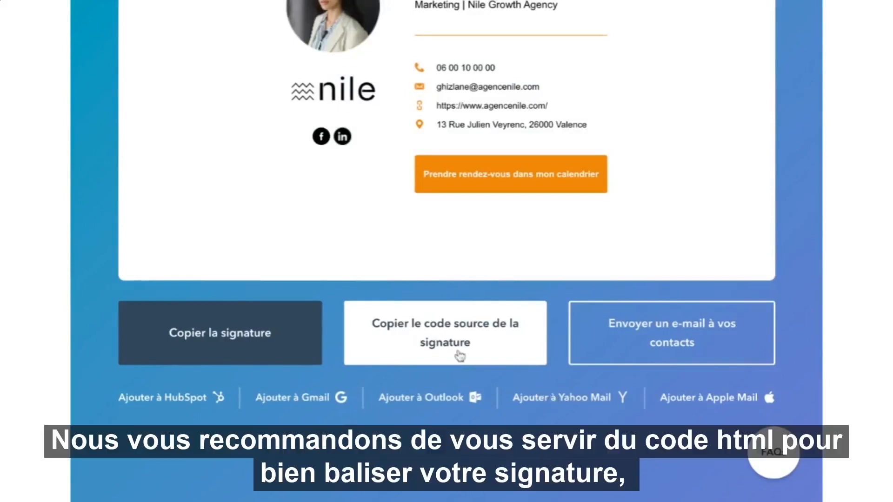
left_click(460, 346)
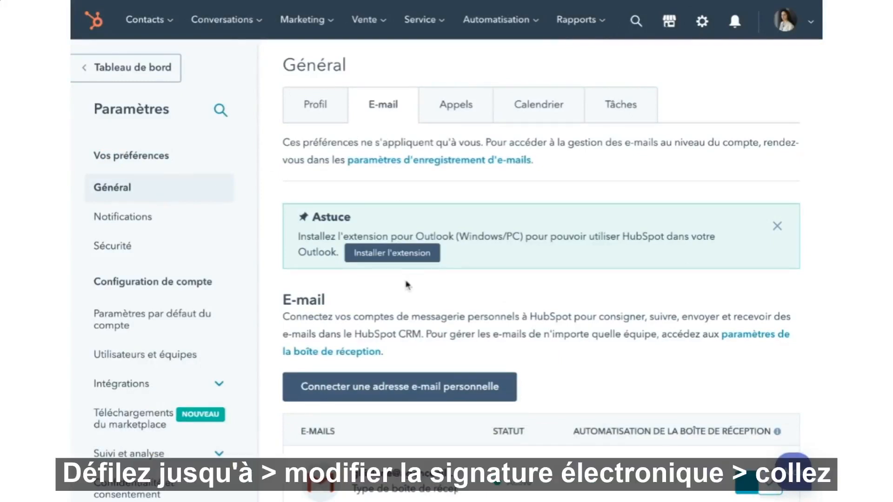
- Switch to the HubSpot email preferences, insert the source code as the HTML version of the email signature, and save it
scroll(404, 279, "down", 3)
left_click(365, 437)
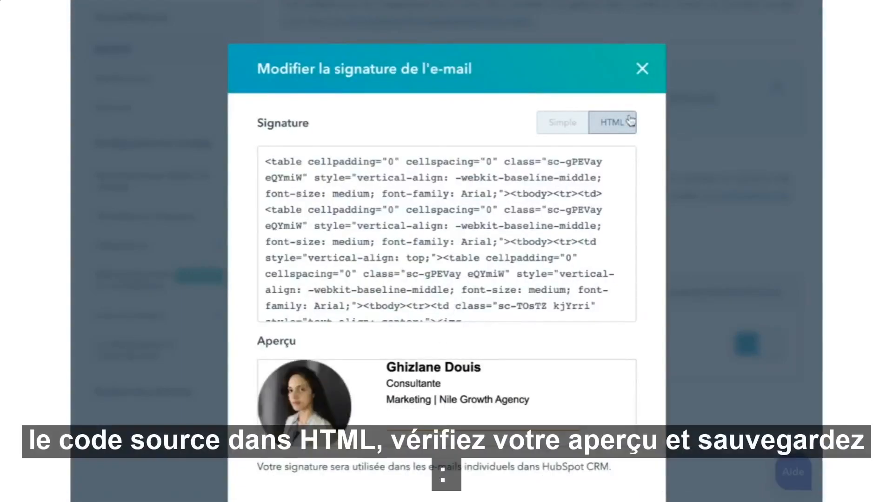
scroll(650, 388, "down", 2)
scroll(623, 381, "down", 3)
left_click(325, 471)
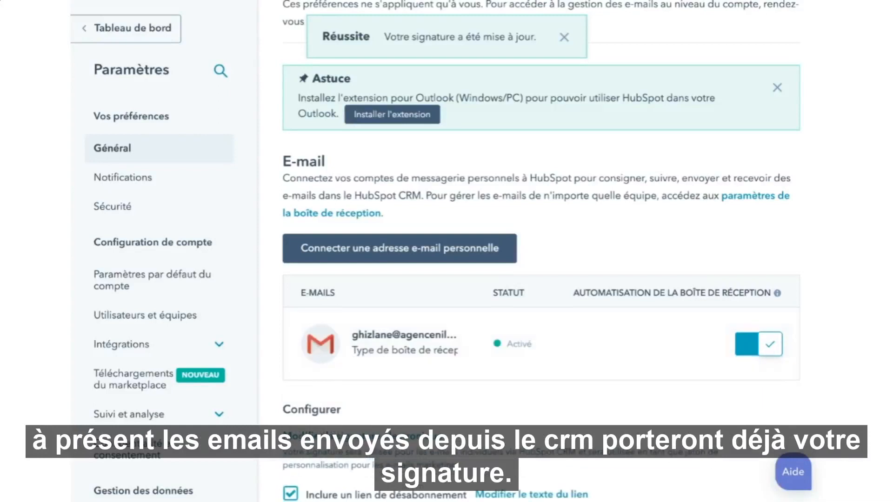
- Start an email from the recently searched agency contact's record to check the signature and its HTML settings, and close the draft
scroll(721, 149, "up", 3)
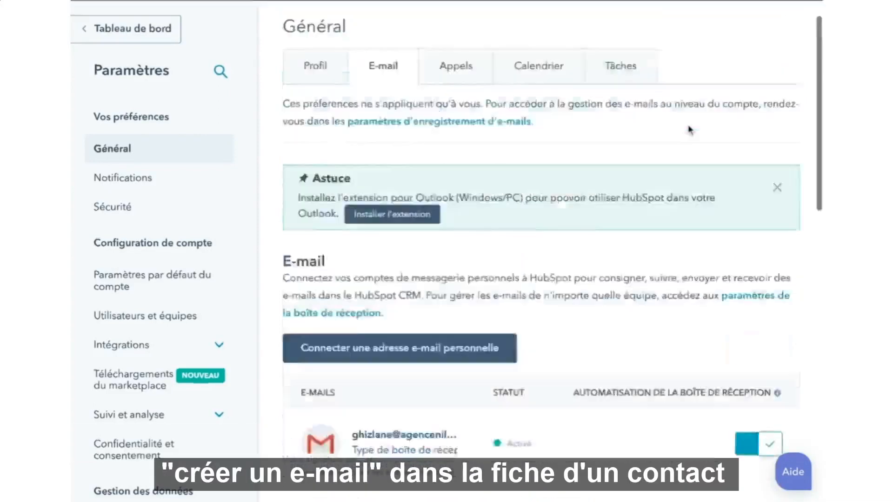
left_click(635, 21)
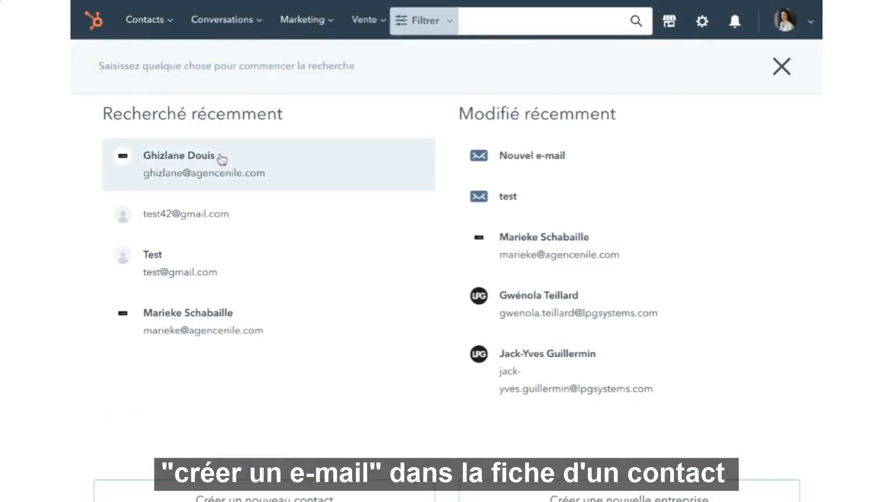
left_click(222, 159)
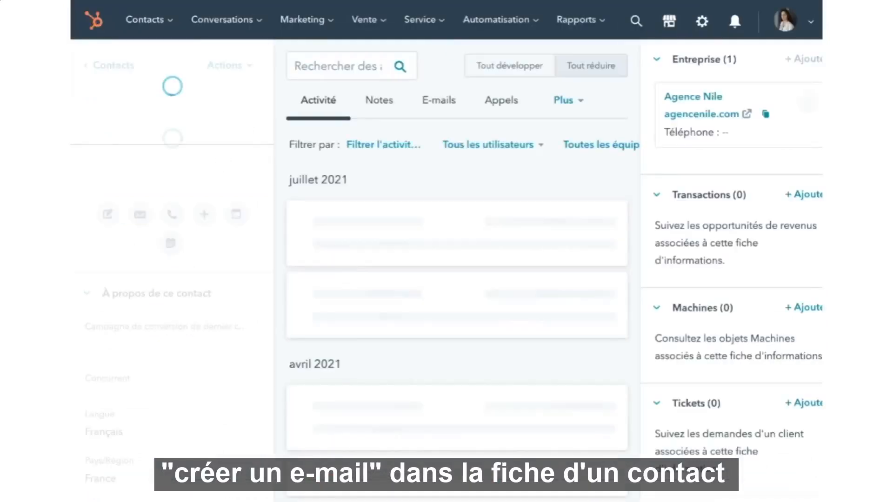
left_click(439, 102)
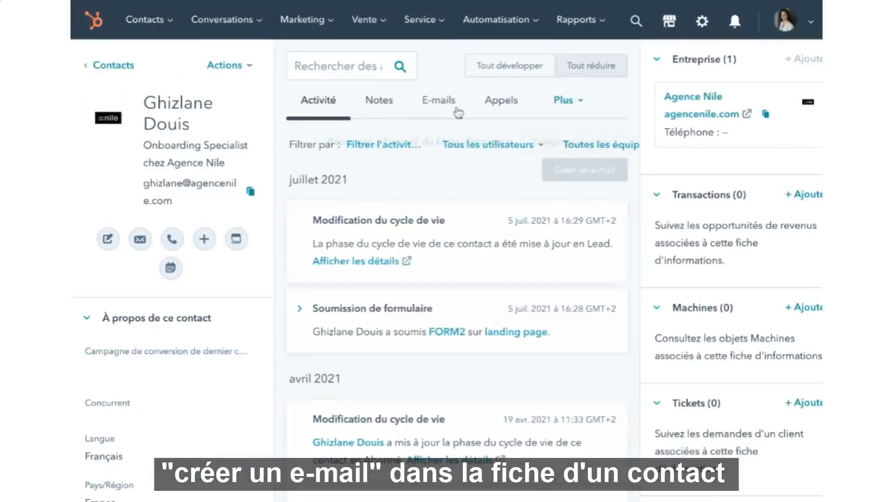
left_click(547, 172)
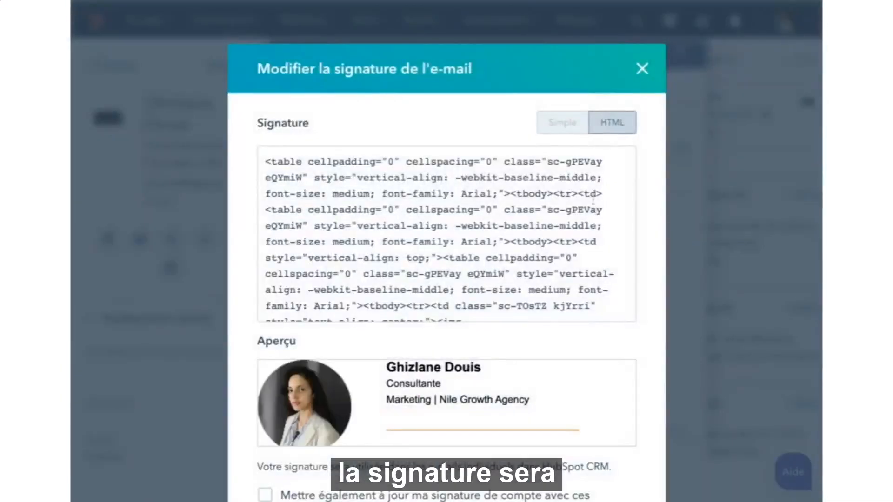
left_click(642, 69)
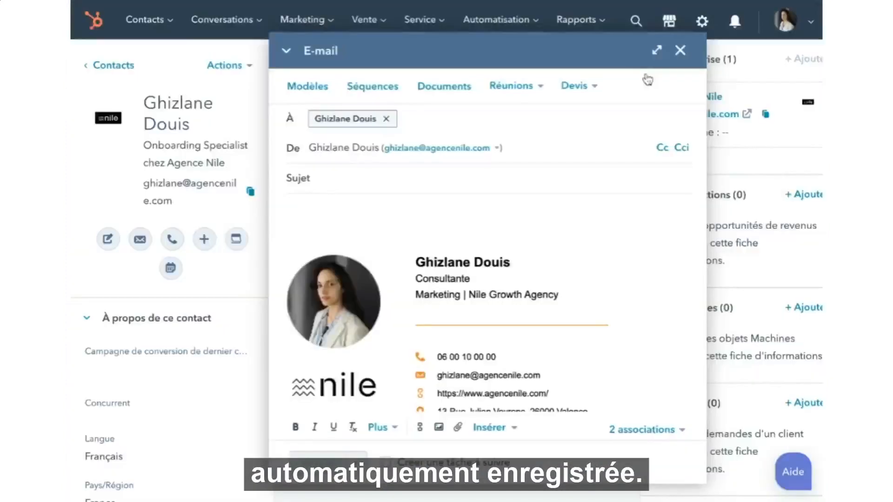
left_click(681, 51)
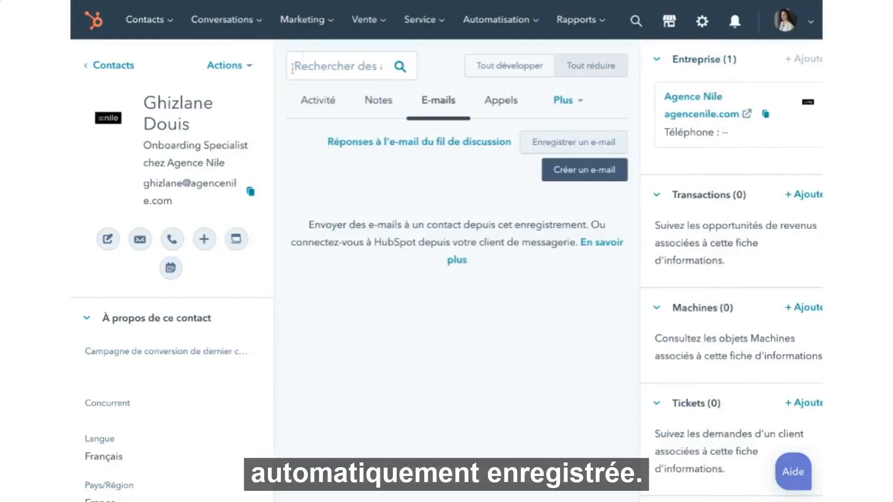
- Open the marketing email draft "Nouvel e-mail" for editing
left_click(318, 37)
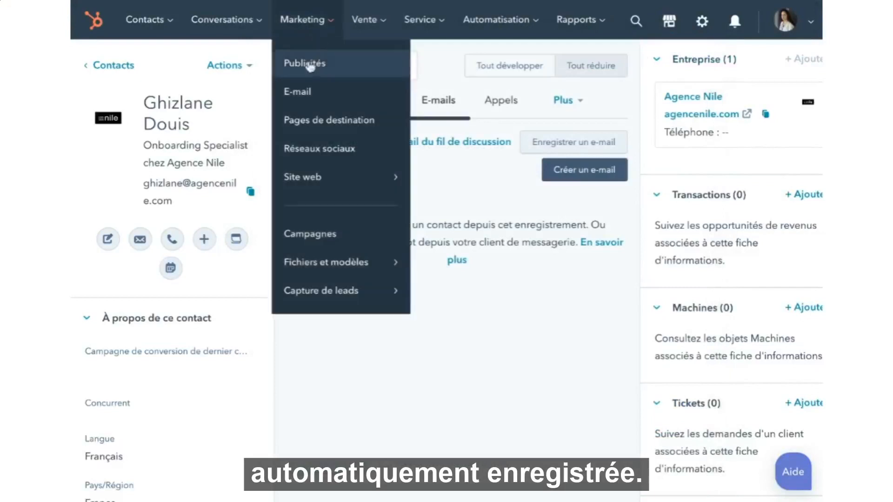
left_click(312, 97)
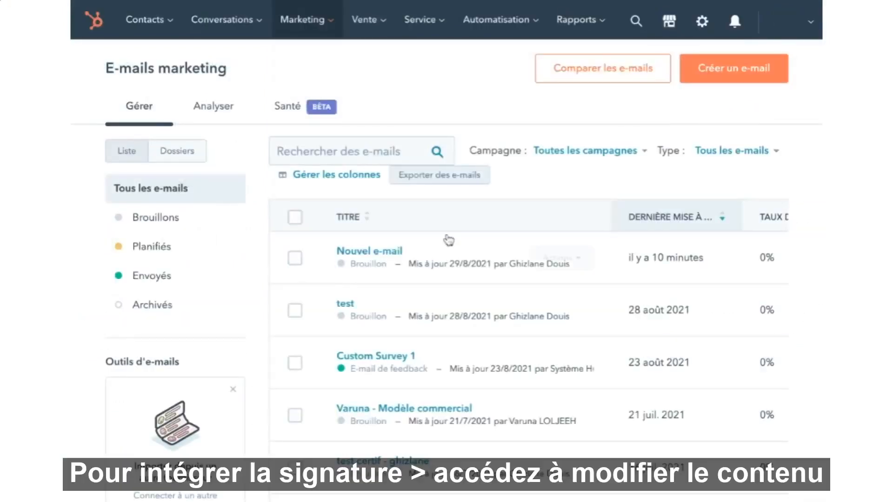
left_click(370, 251)
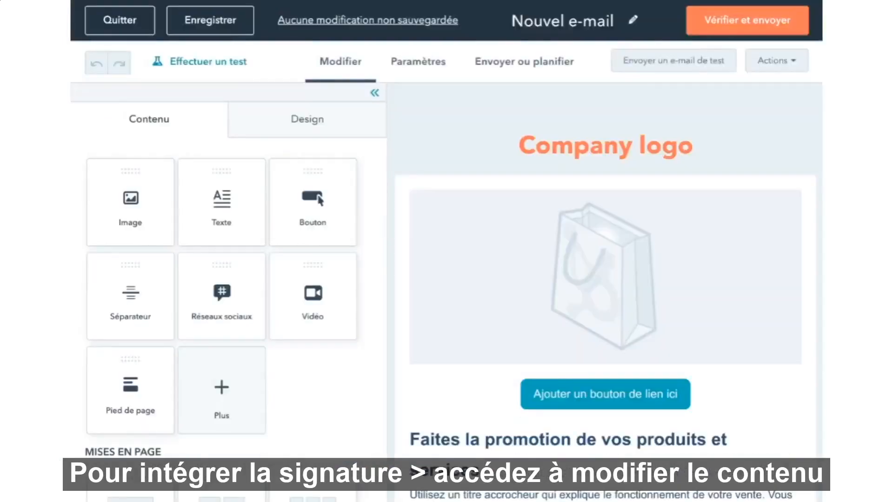
- Add an HTML - Email module below the email's main image and replace its placeholder code with the signature's source code
left_click(251, 412)
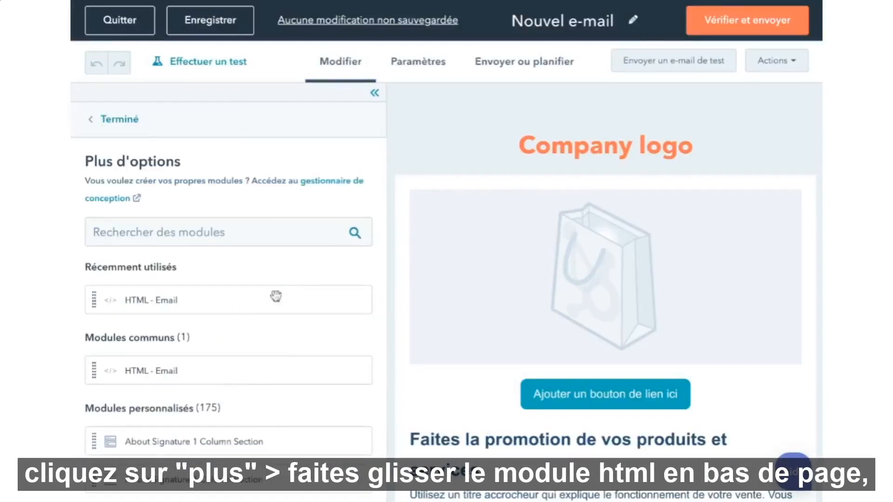
left_click_drag(276, 296, 512, 370)
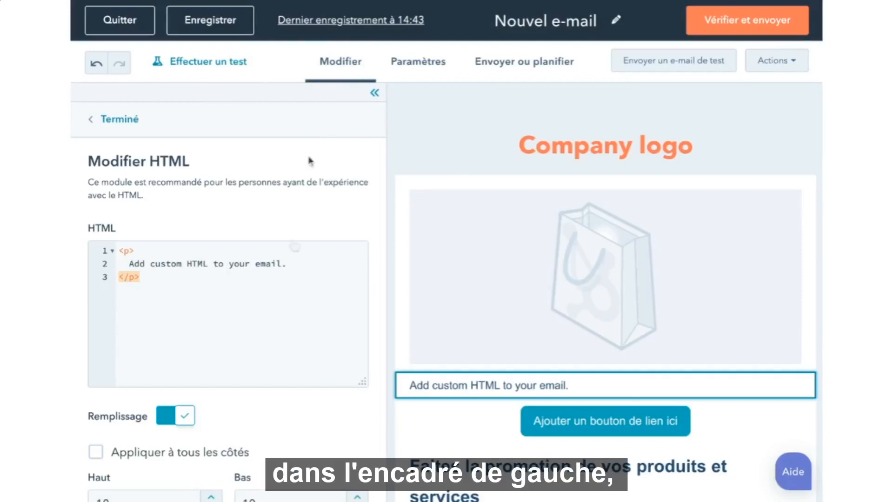
left_click(253, 293)
key("ctrl+a")
key("ctrl+v")
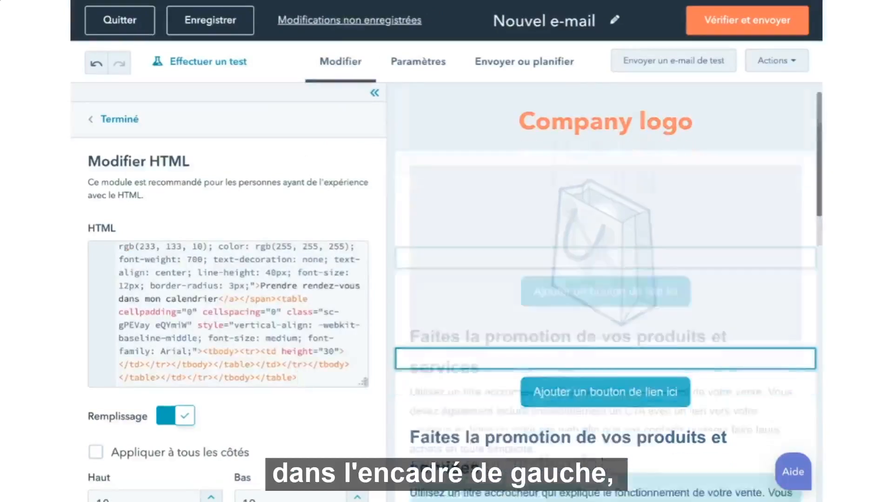
scroll(613, 281, "down", 2)
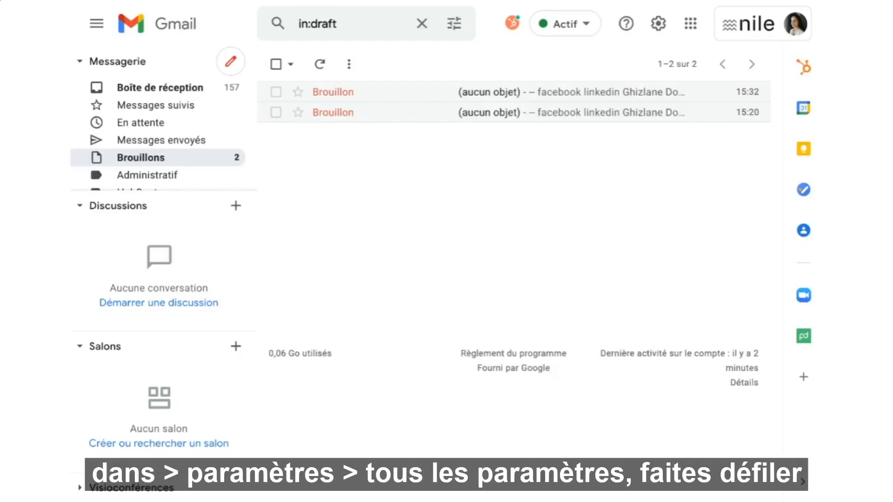
- Open the full Gmail settings, examine the saved signature and the default signature options, and leave the settings without saving
left_click(660, 27)
left_click(662, 98)
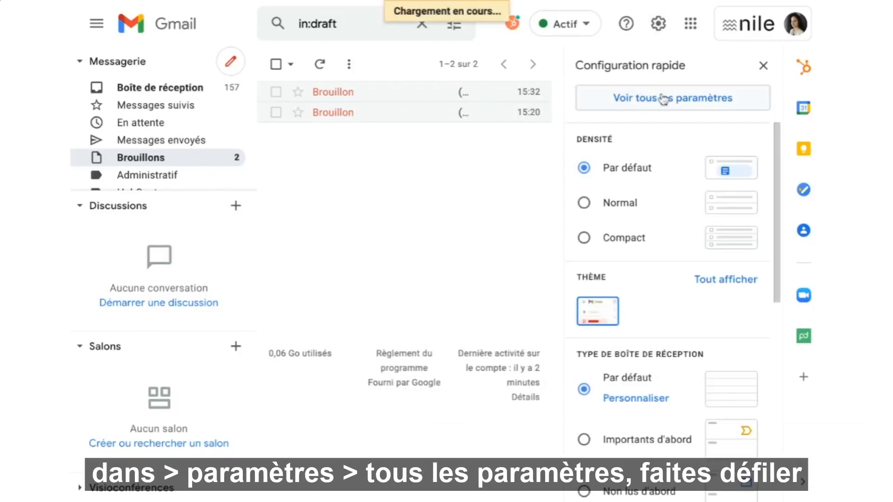
scroll(609, 379, "down", 6)
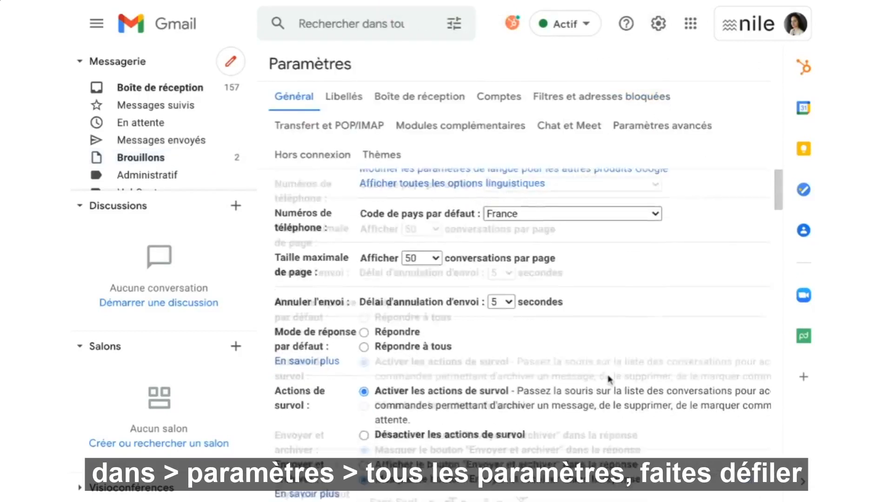
scroll(608, 379, "down", 12)
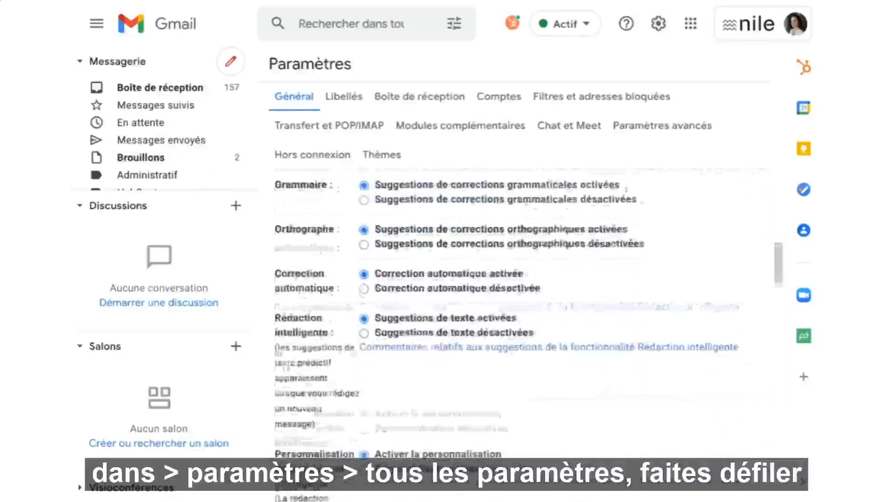
scroll(524, 333, "down", 12)
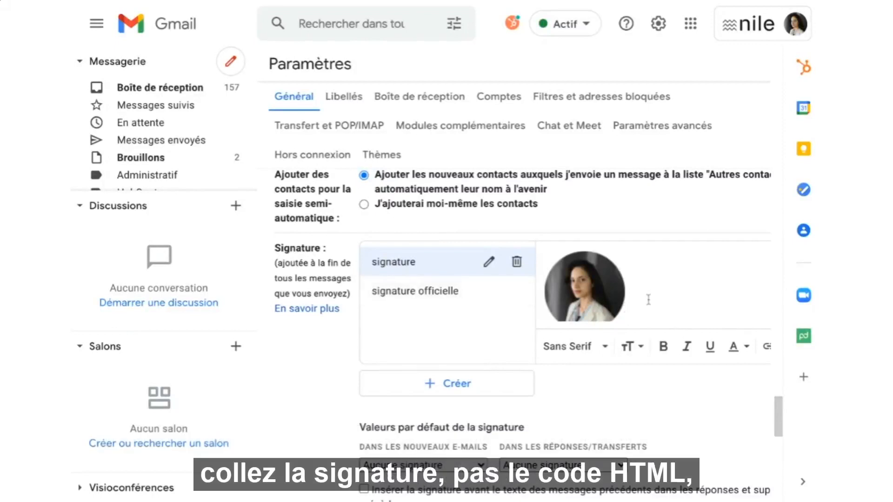
scroll(648, 299, "down", 3)
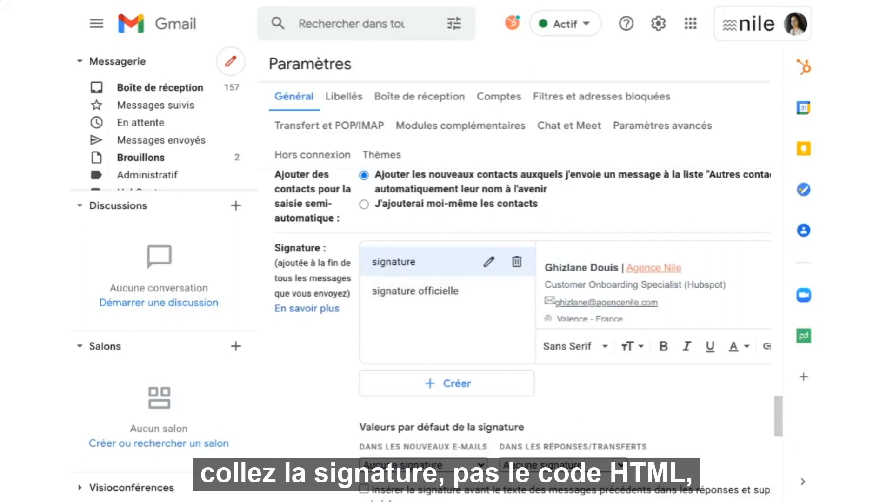
scroll(649, 300, "down", 2)
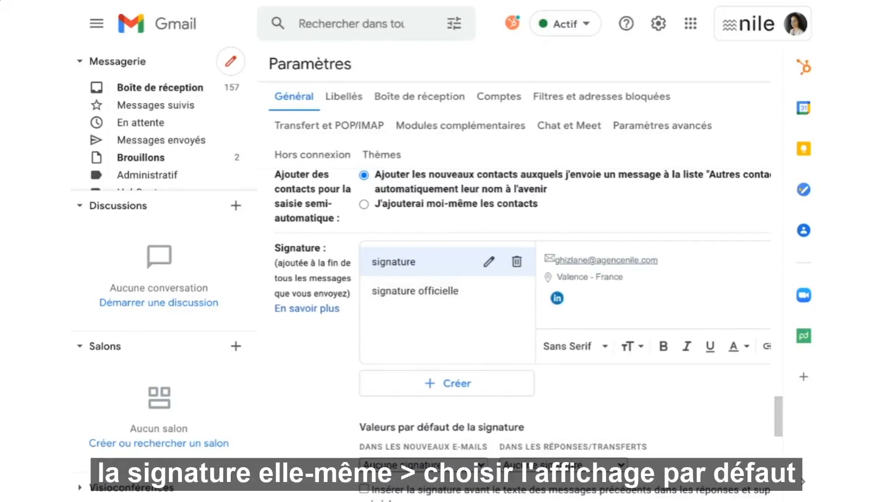
scroll(623, 368, "down", 3)
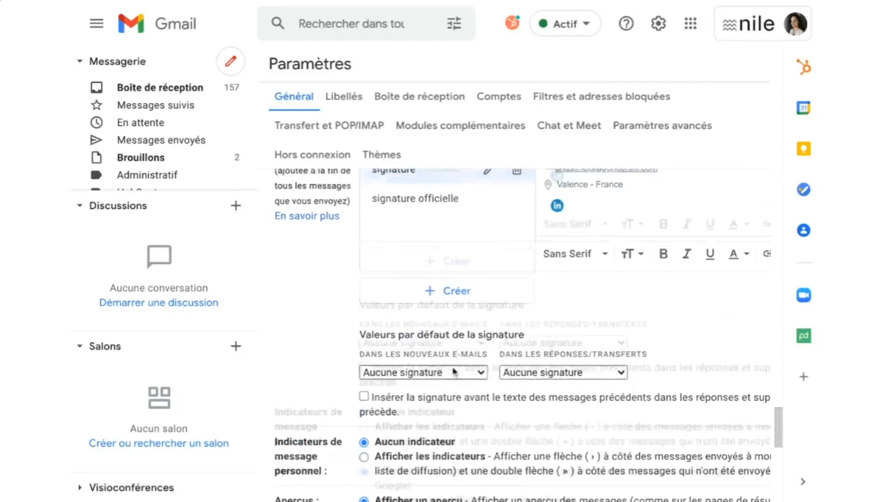
scroll(455, 370, "down", 10)
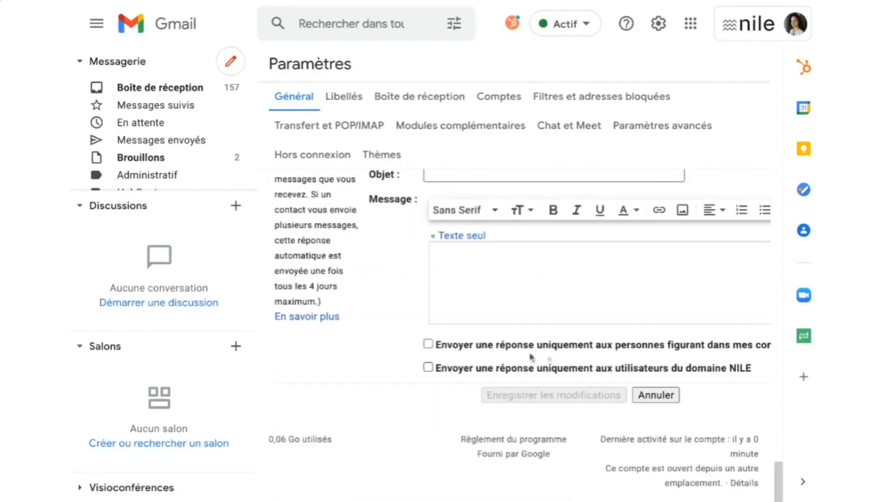
left_click(664, 402)
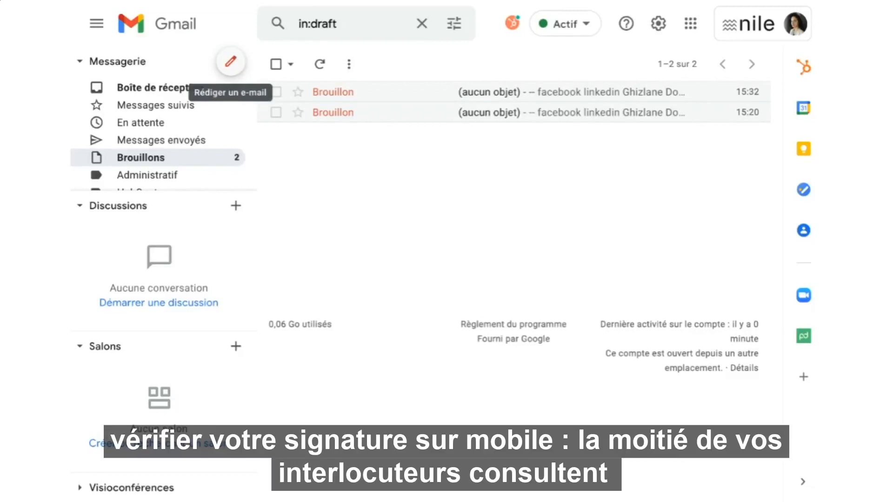
- Start a new message, enlarge it to full screen, and insert the "signature officielle" signature
left_click(231, 61)
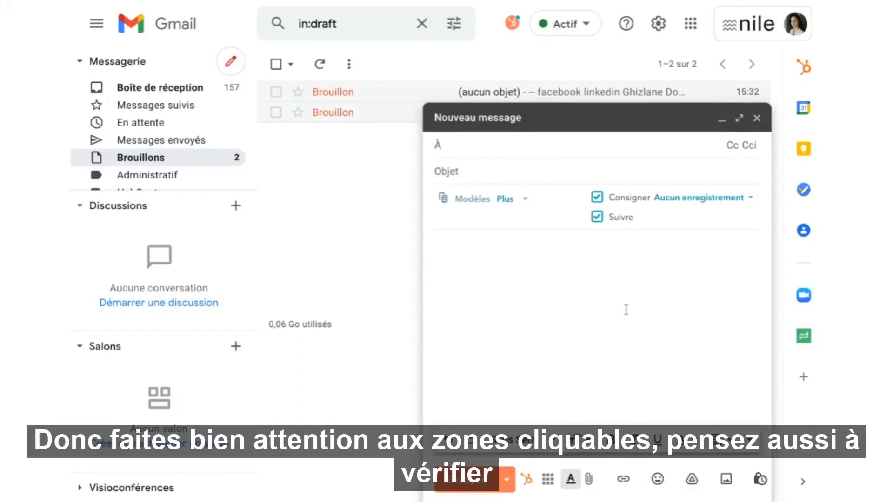
left_click(739, 118)
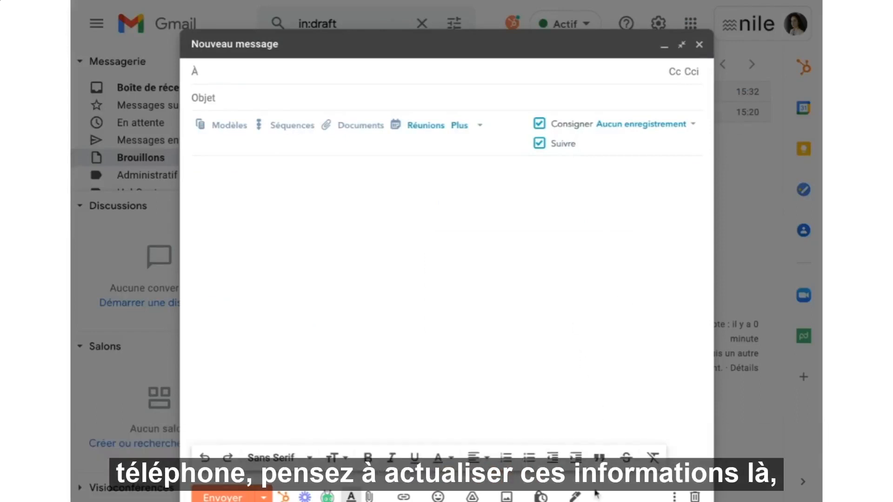
left_click(575, 495)
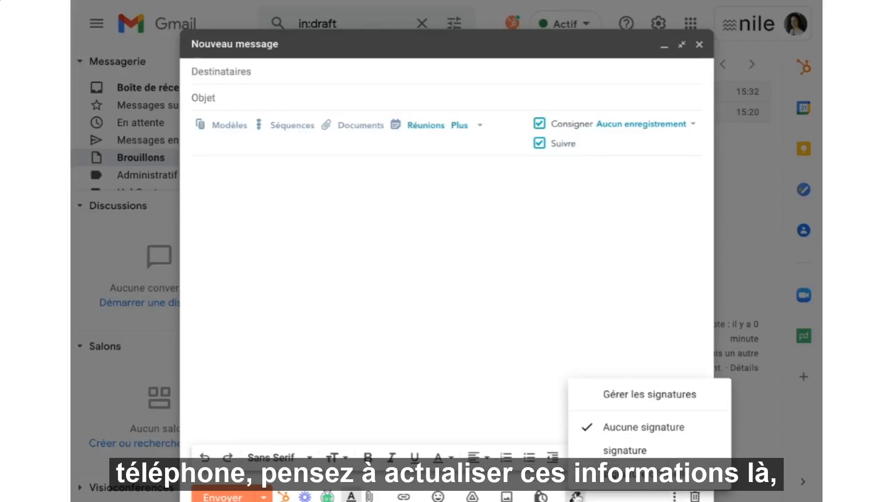
left_click(621, 472)
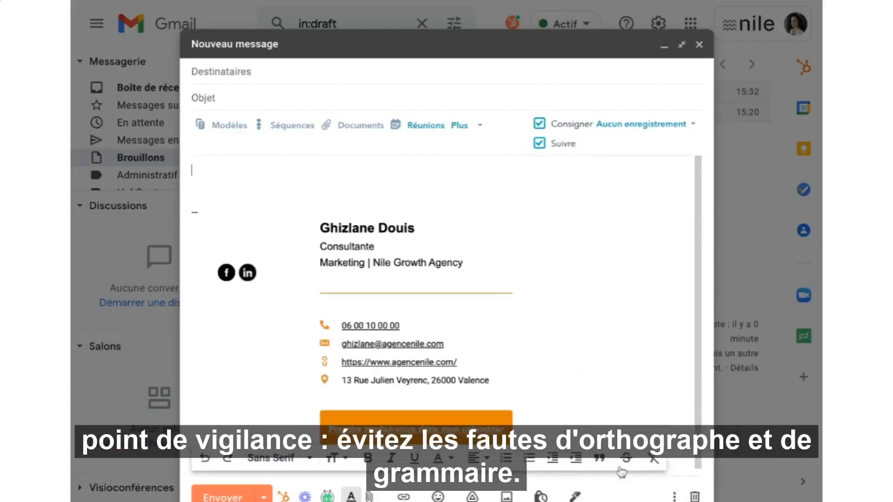